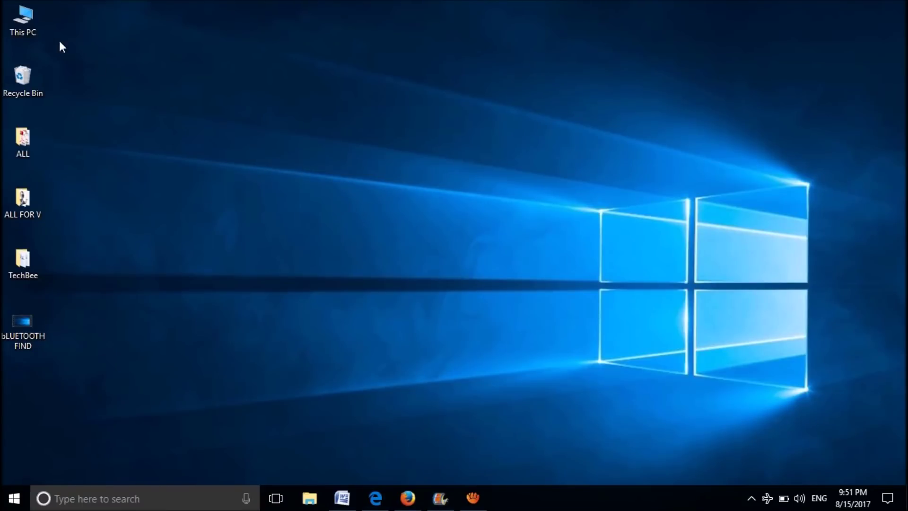
# Step: Navigate from This PC through Local Disk (C:) and Windows into System32
pyautogui.doubleClick(27, 25)
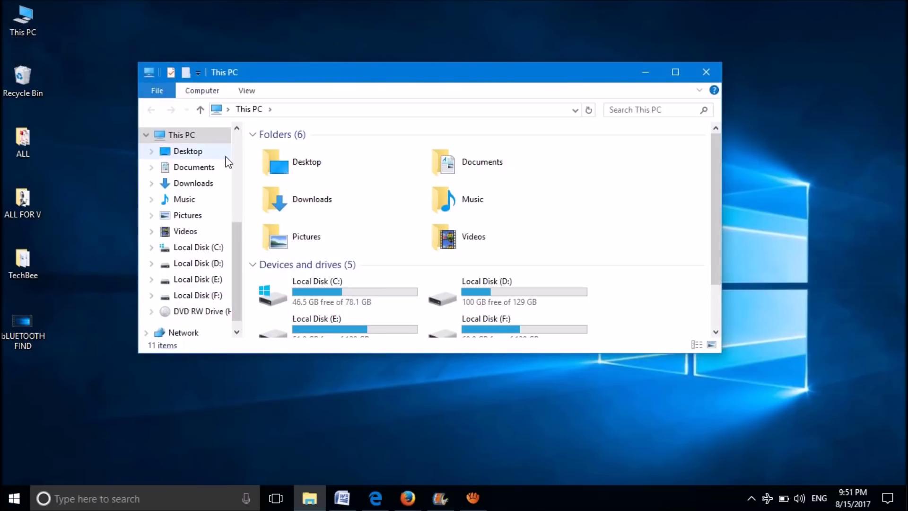
pyautogui.doubleClick(338, 288)
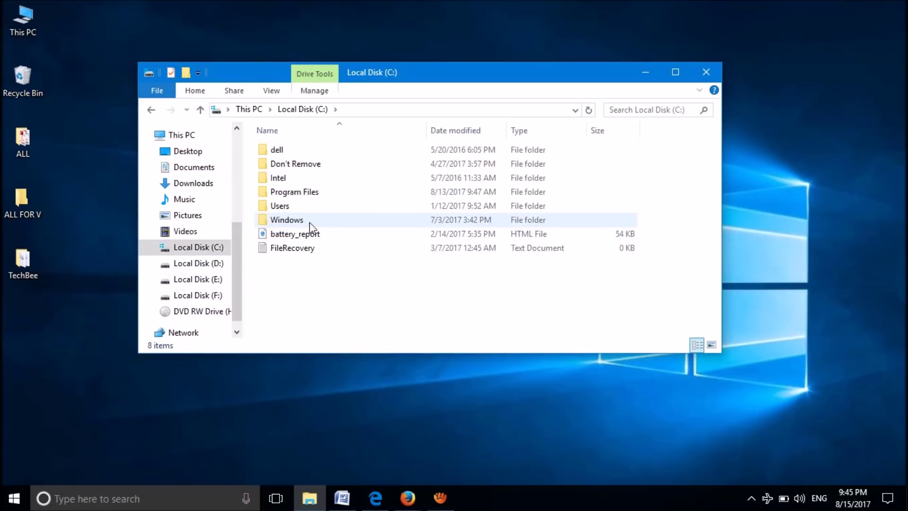
pyautogui.doubleClick(309, 222)
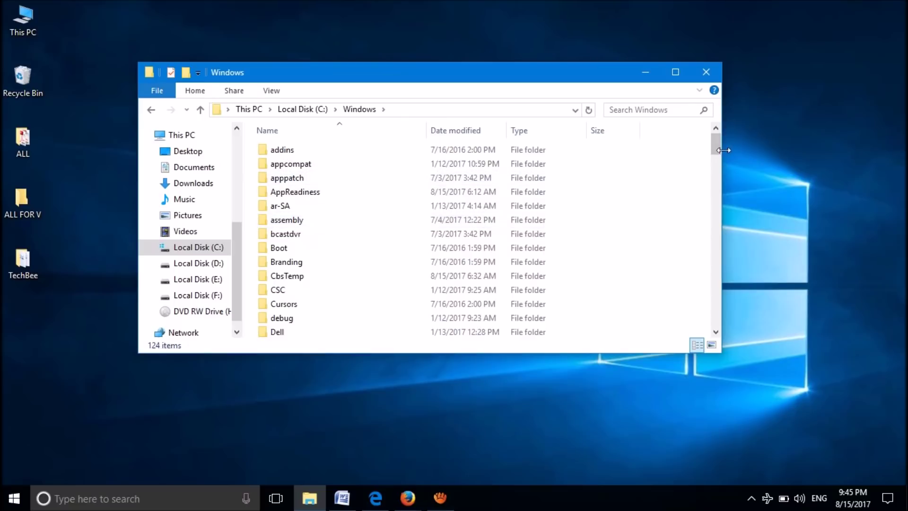
pyautogui.moveTo(715, 154); pyautogui.dragTo(712, 236)
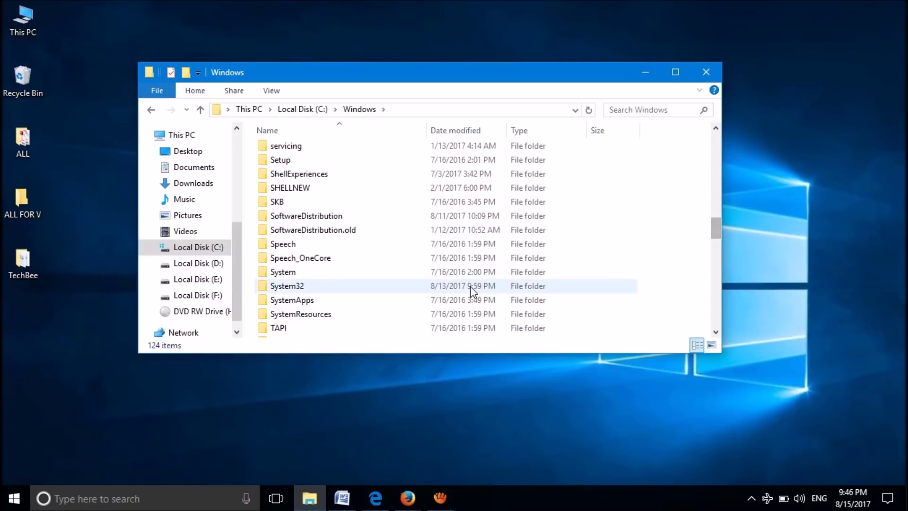
pyautogui.click(310, 288)
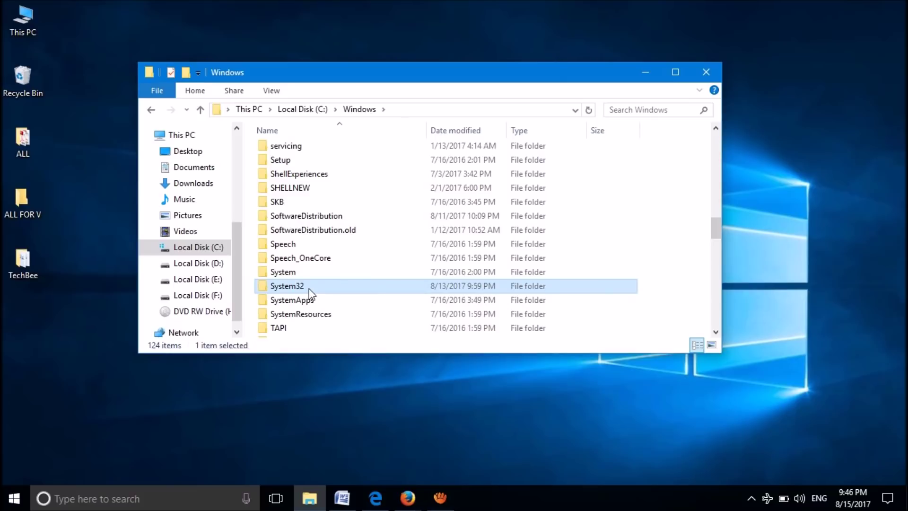
pyautogui.doubleClick(308, 289)
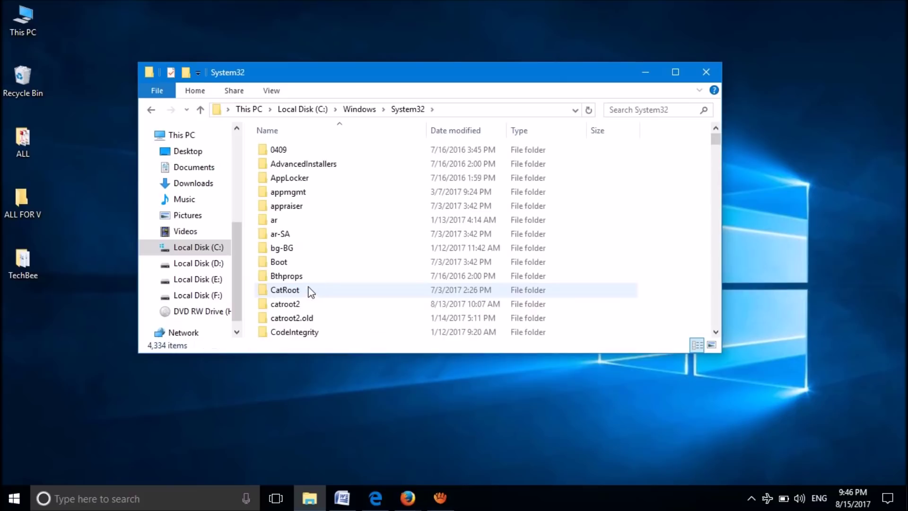
# Step: Search System32 for FSQUIRT and select the fsquirt application result
pyautogui.click(641, 109)
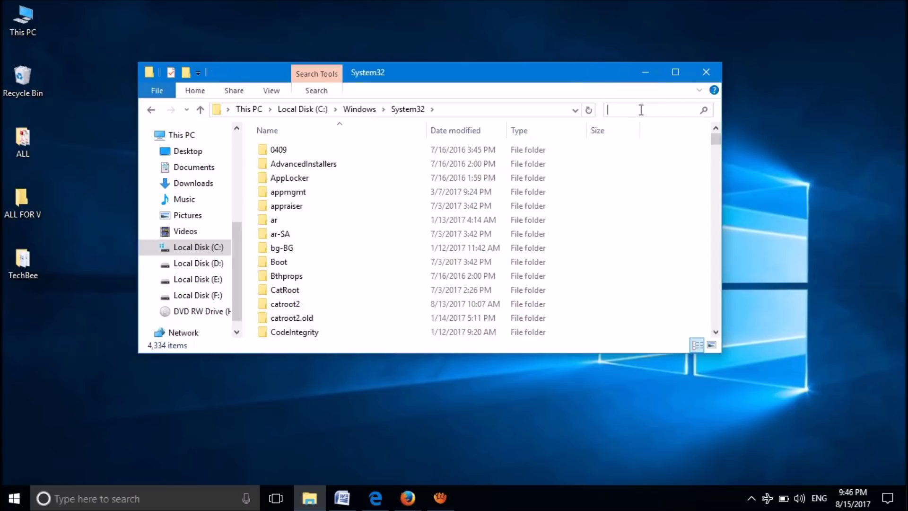
pyautogui.write('FSQU')
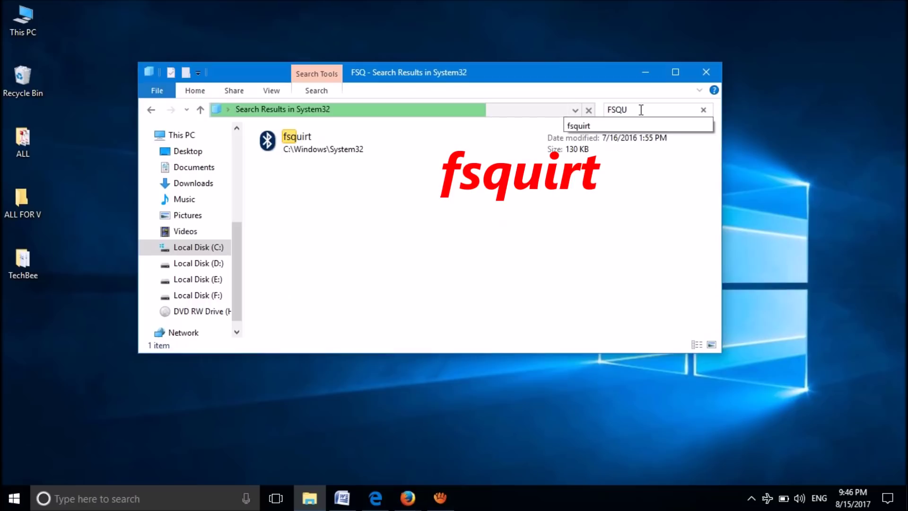
pyautogui.write('IRT')
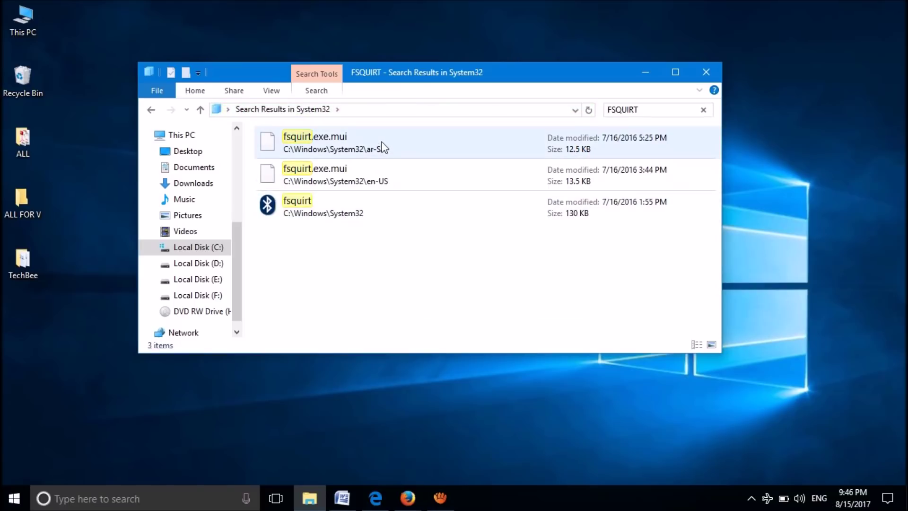
pyautogui.click(341, 216)
# Step: Copy the fsquirt program and paste it onto the desktop
pyautogui.rightClick(359, 209)
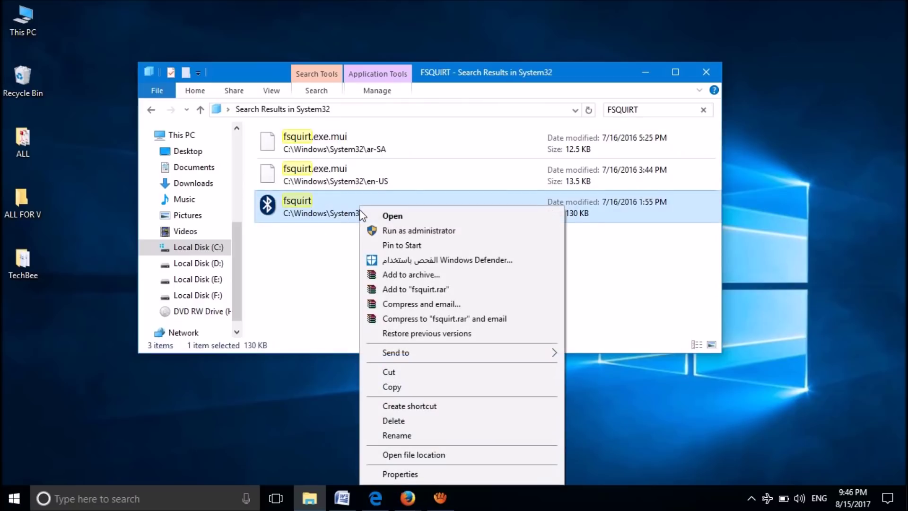
pyautogui.click(393, 387)
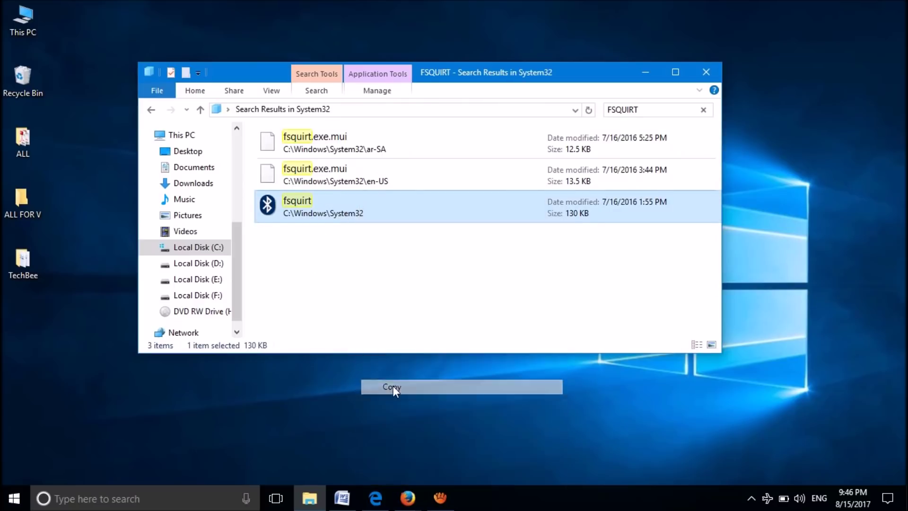
pyautogui.click(51, 340)
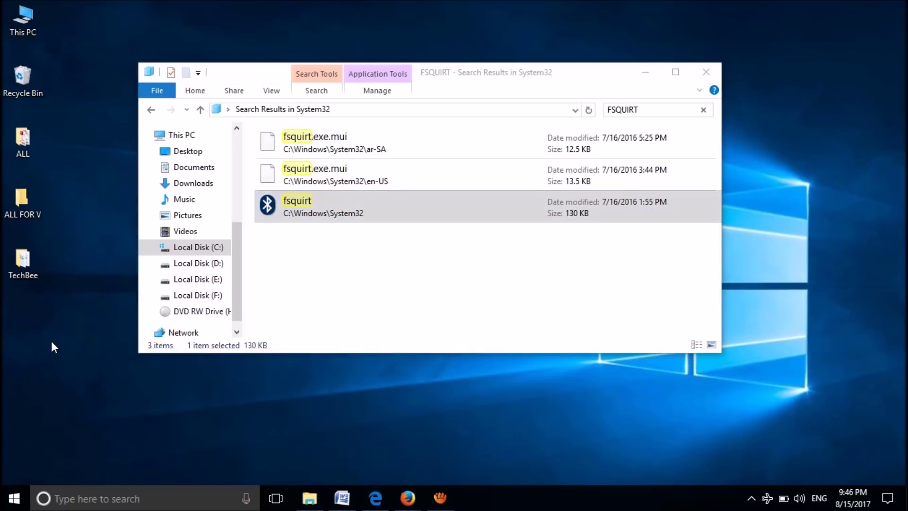
pyautogui.rightClick(51, 342)
pyautogui.click(90, 204)
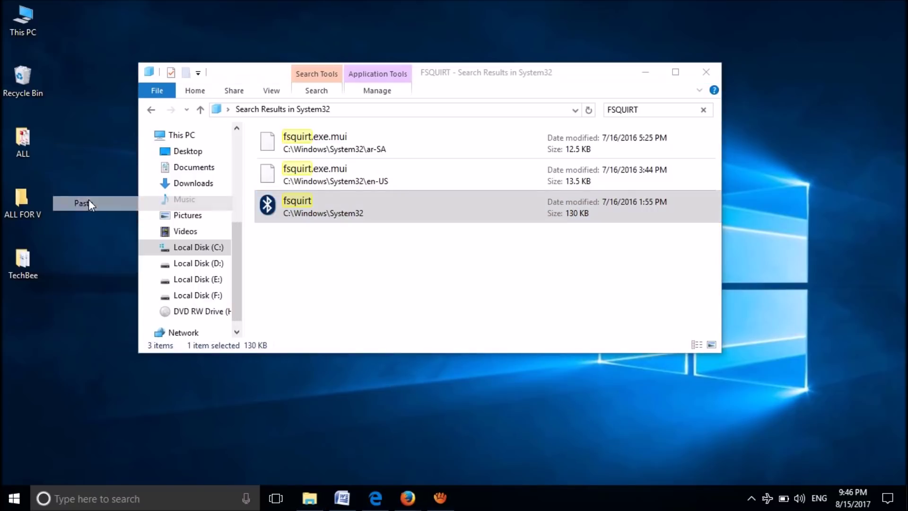
# Step: Move the fsquirt icon into the desktop icon column and close File Explorer
pyautogui.moveTo(78, 321); pyautogui.dragTo(28, 322)
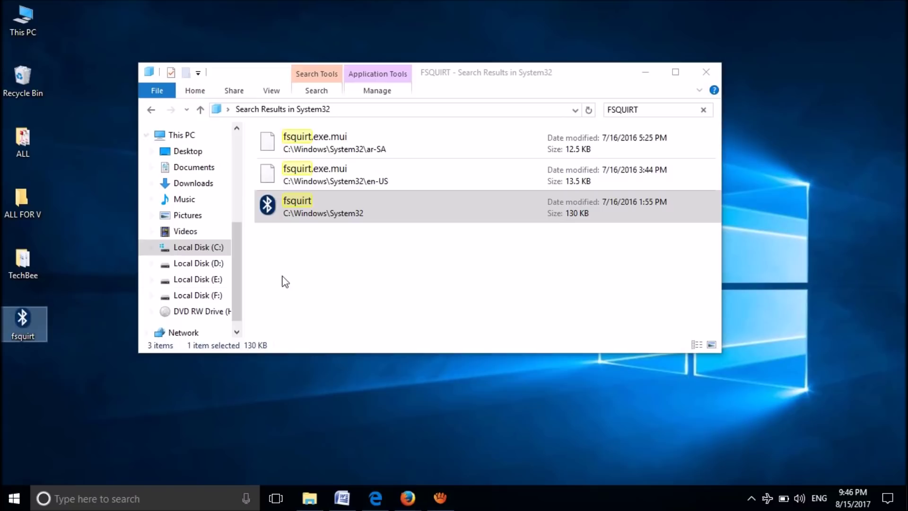
pyautogui.click(704, 74)
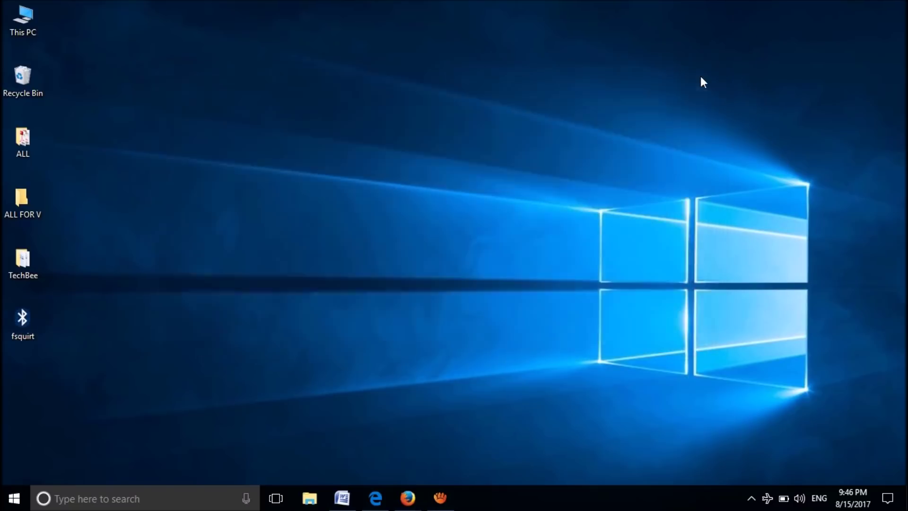
pyautogui.doubleClick(28, 314)
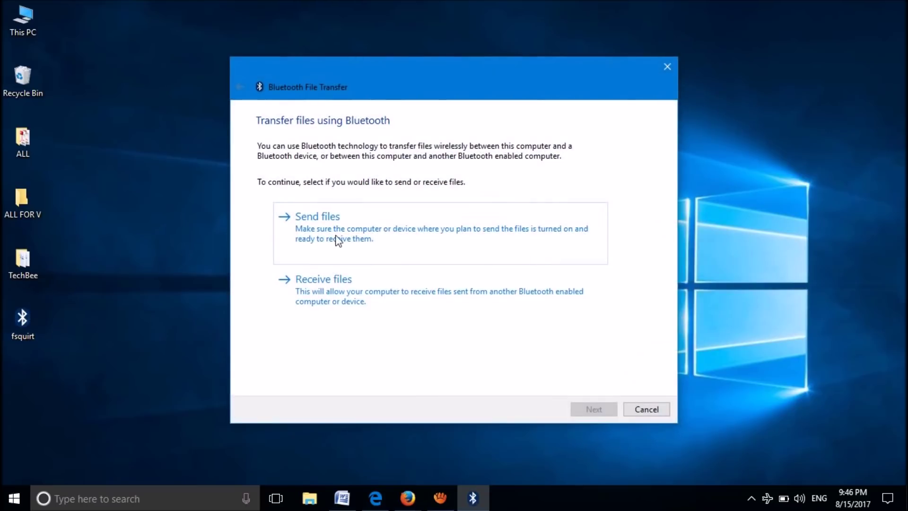
pyautogui.click(354, 233)
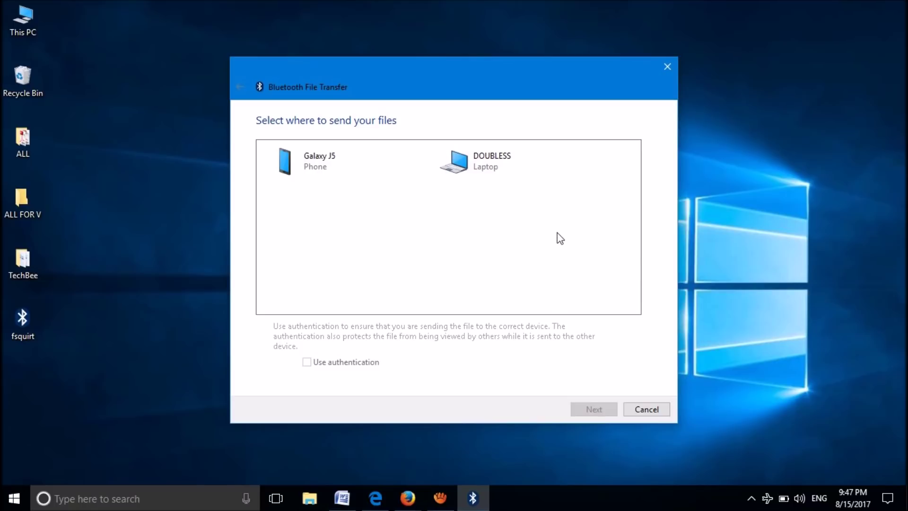
pyautogui.click(646, 409)
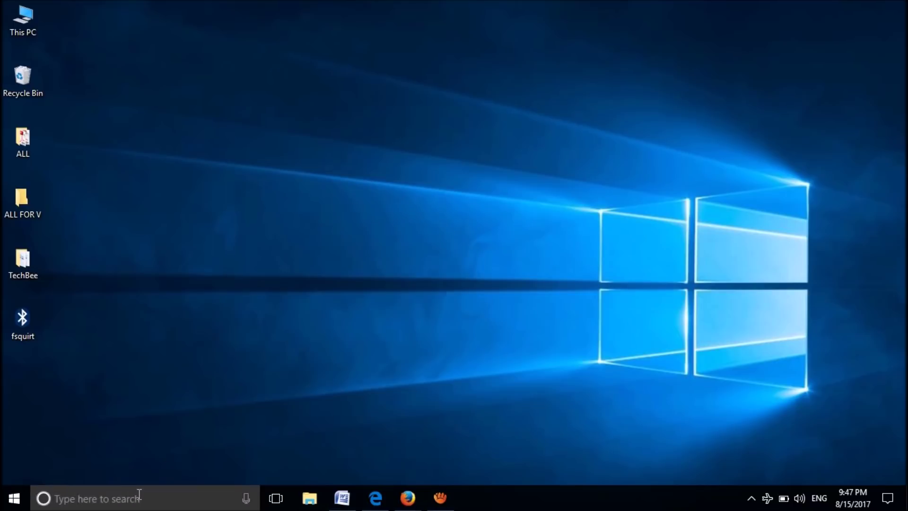
pyautogui.click(138, 496)
pyautogui.write('B')
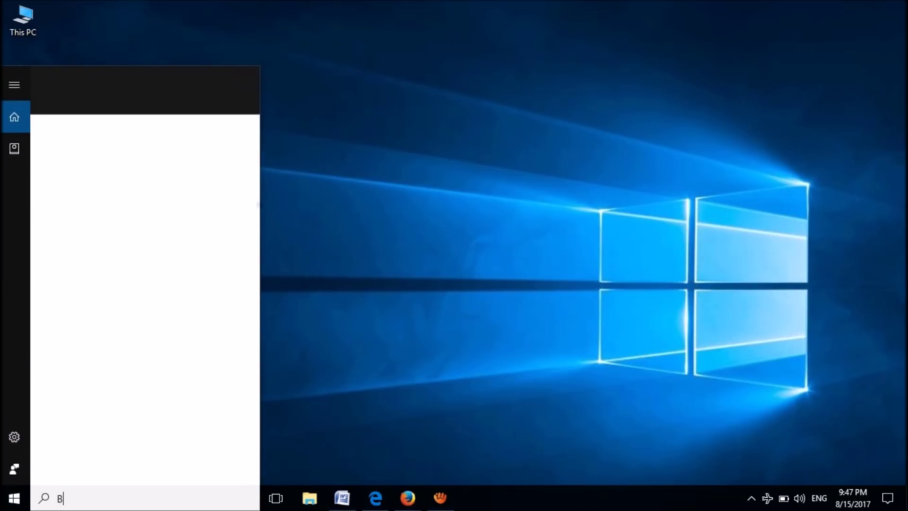
pyautogui.write('LUE')
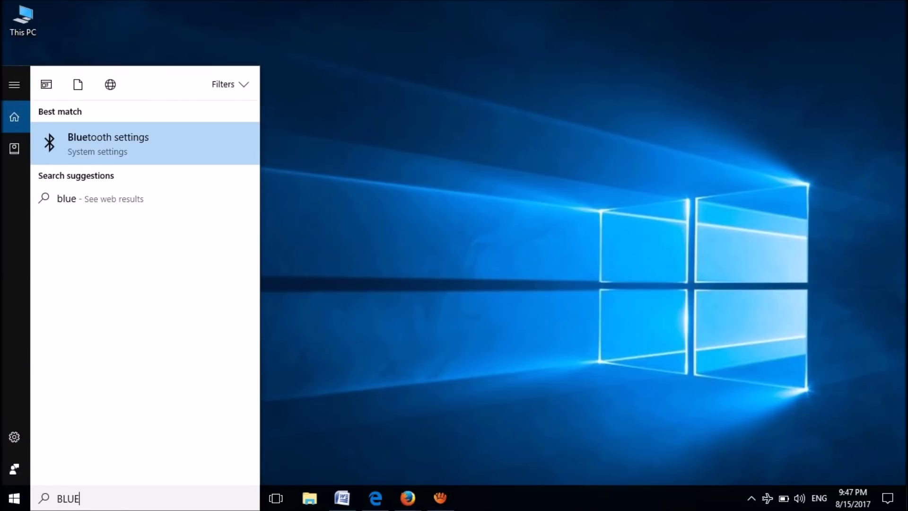
pyautogui.write('TOOTH')
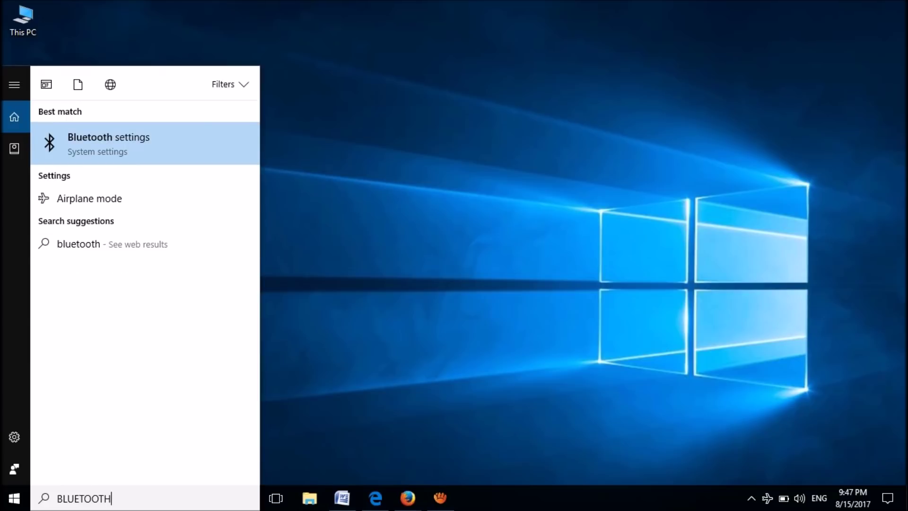
# Step: Open Bluetooth settings from the BLUETOOTH search results
pyautogui.click(109, 143)
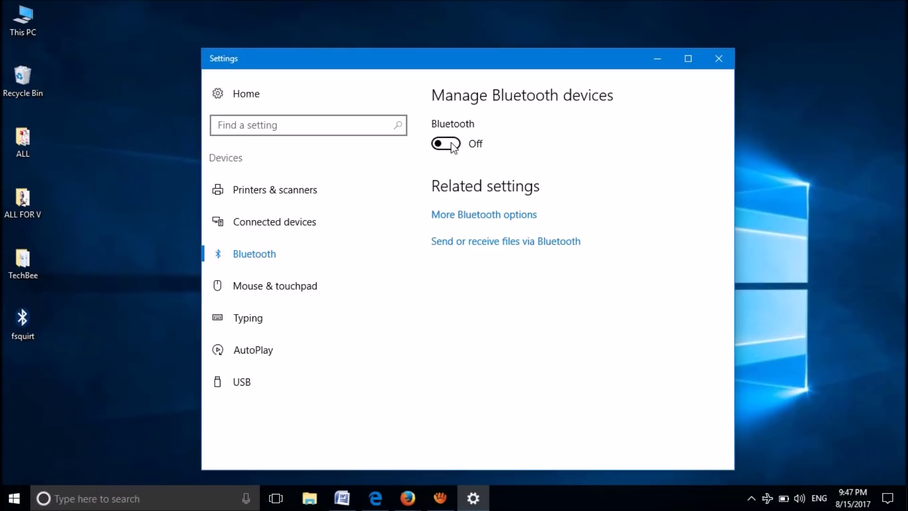
# Step: Switch the Bluetooth toggle On and close the Settings window
pyautogui.click(446, 144)
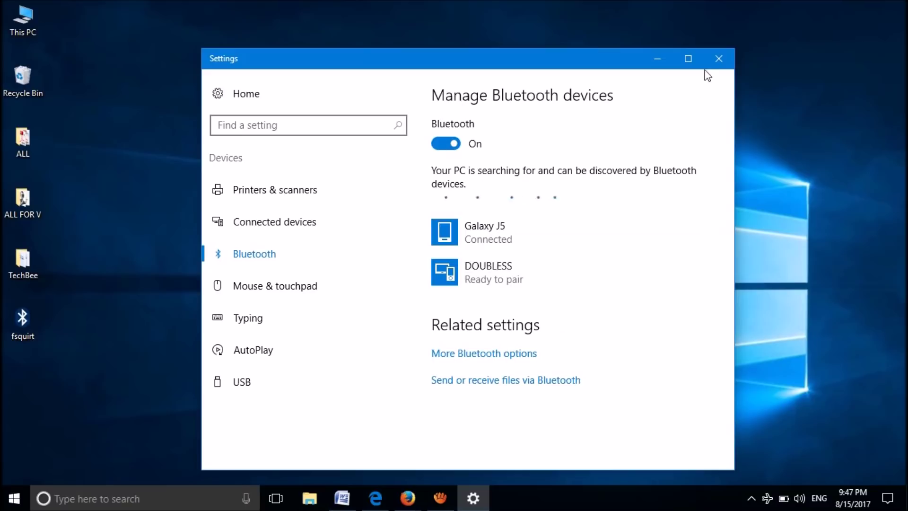
pyautogui.click(718, 58)
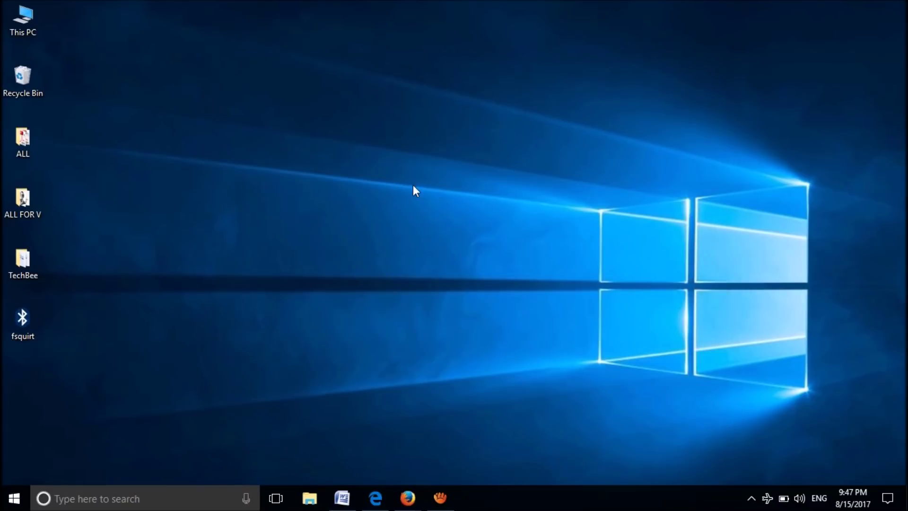